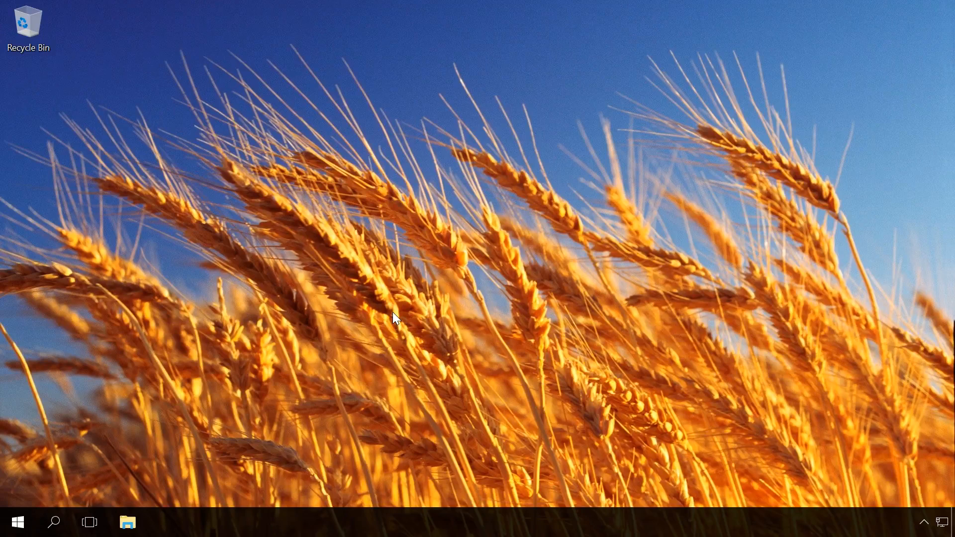
Open the TPM management console by running tpm.msc.
key("super+r")
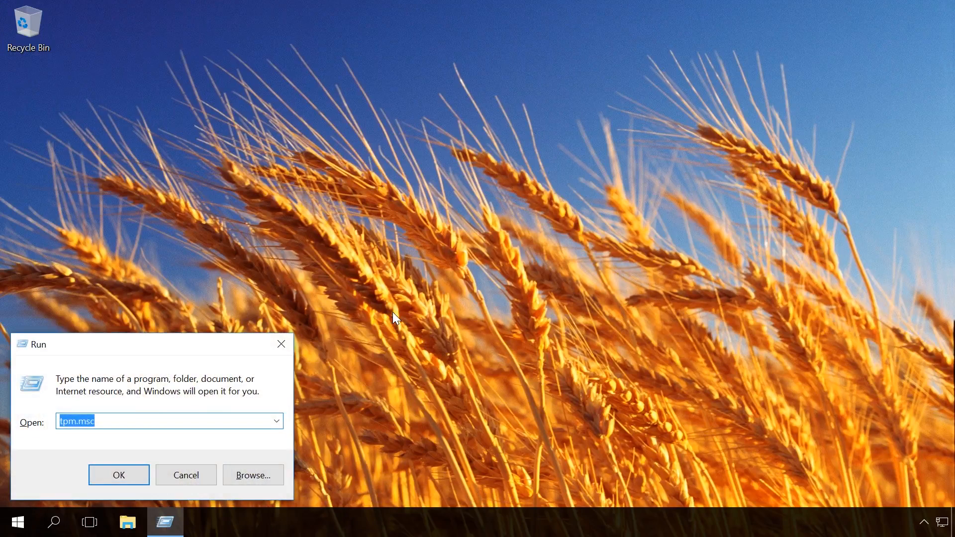
left_click(114, 474)
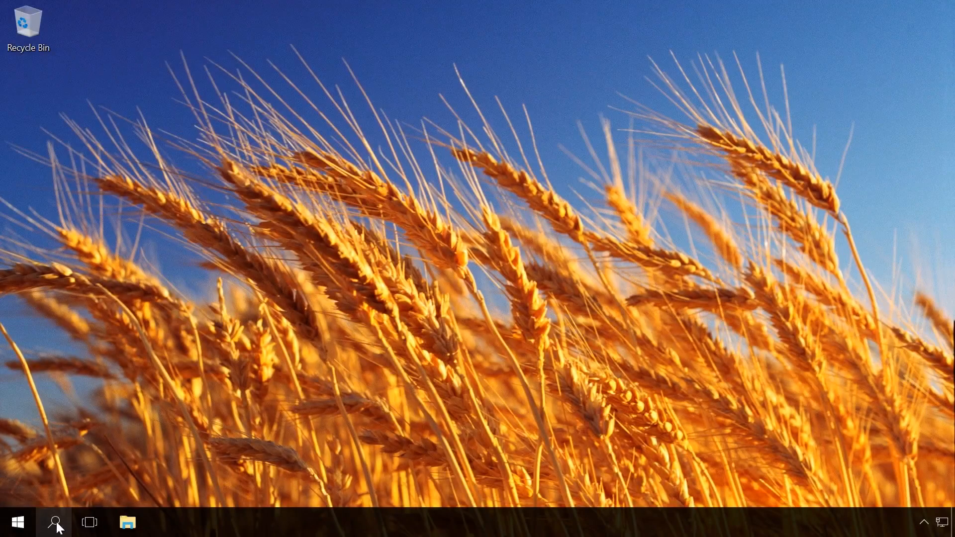
Search Windows for "con", open Control Panel and go to its BitLocker Drive Encryption page.
left_click(55, 523)
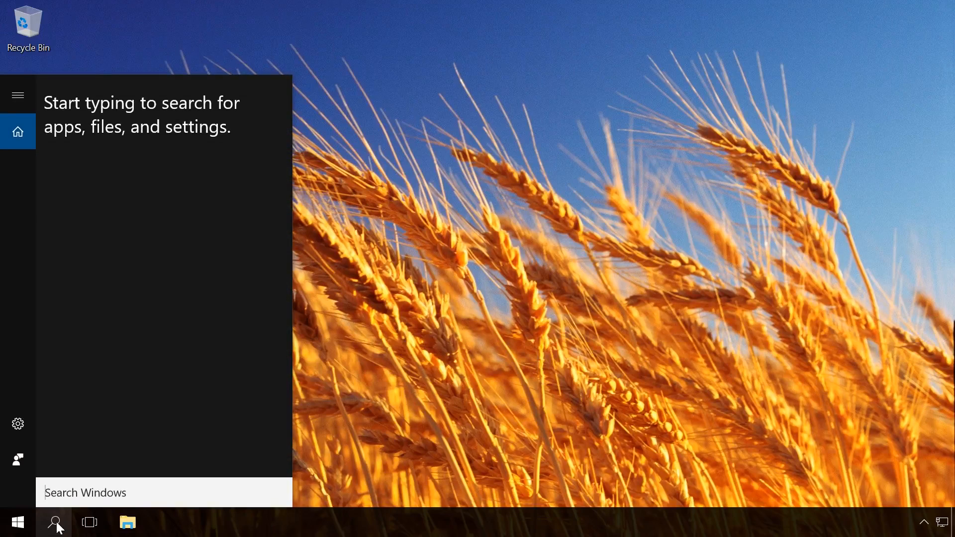
type("con")
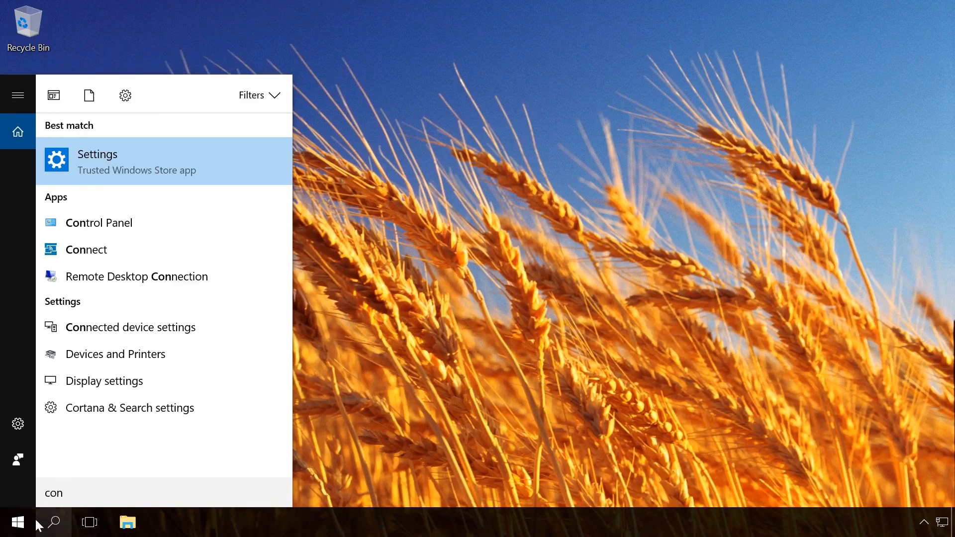
left_click(113, 221)
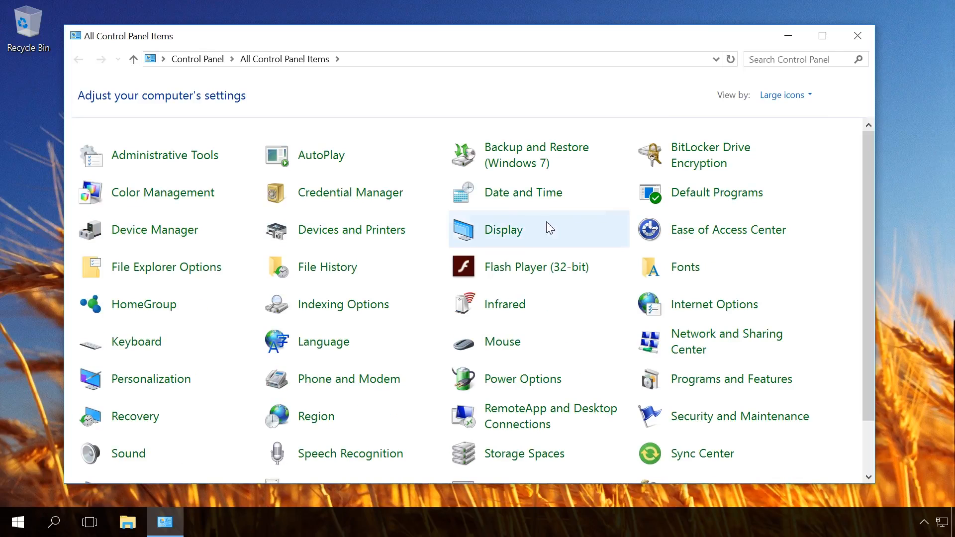
left_click(689, 158)
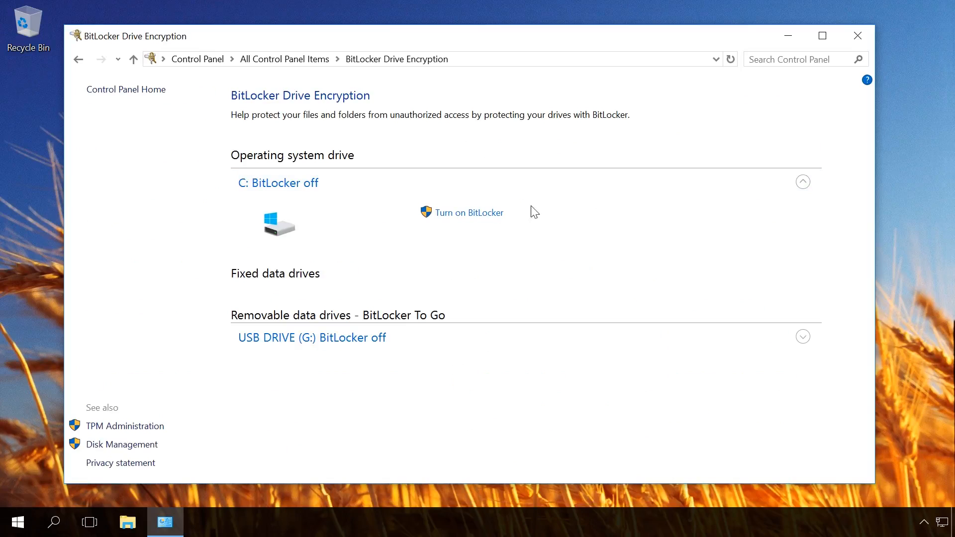
Start turning on BitLocker for drive C: and proceed through the setup, shutting down the computer to turn on the TPM security hardware.
left_click(476, 213)
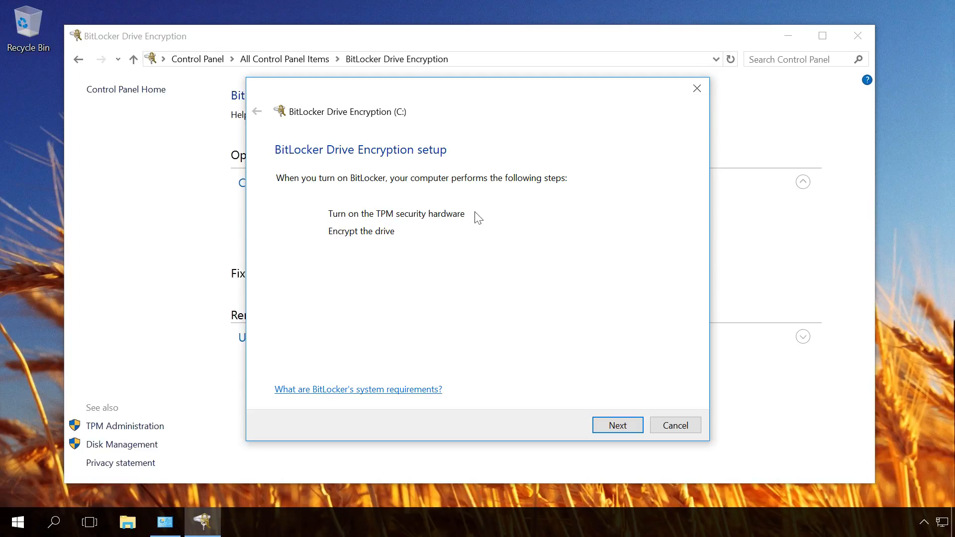
left_click(621, 426)
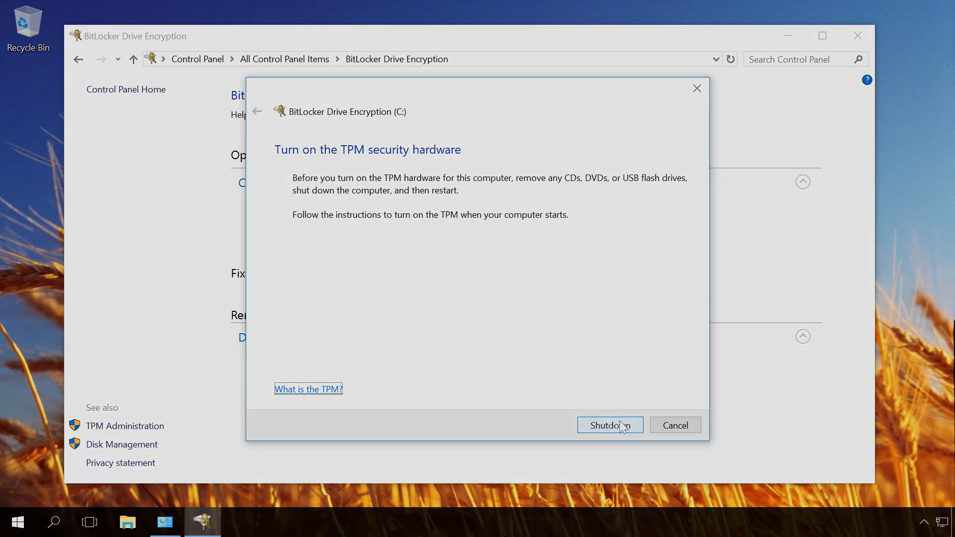
left_click(621, 427)
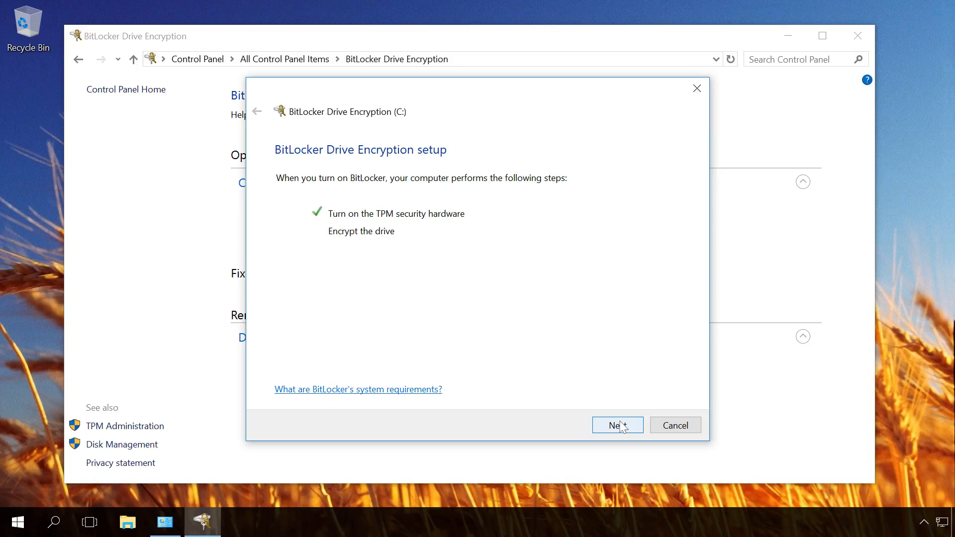
left_click(622, 426)
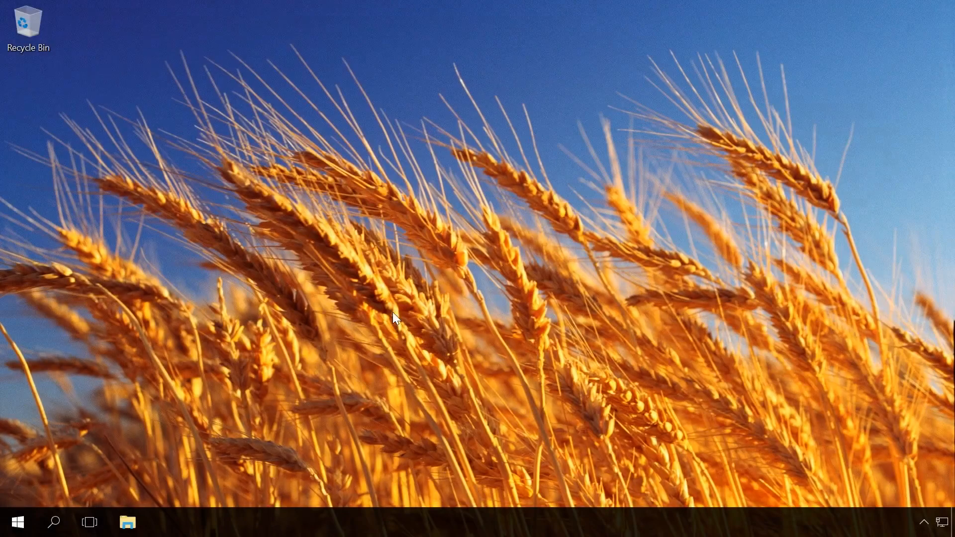
Check the computer's TPM status by running tpm.msc, and close the console.
key("super+r")
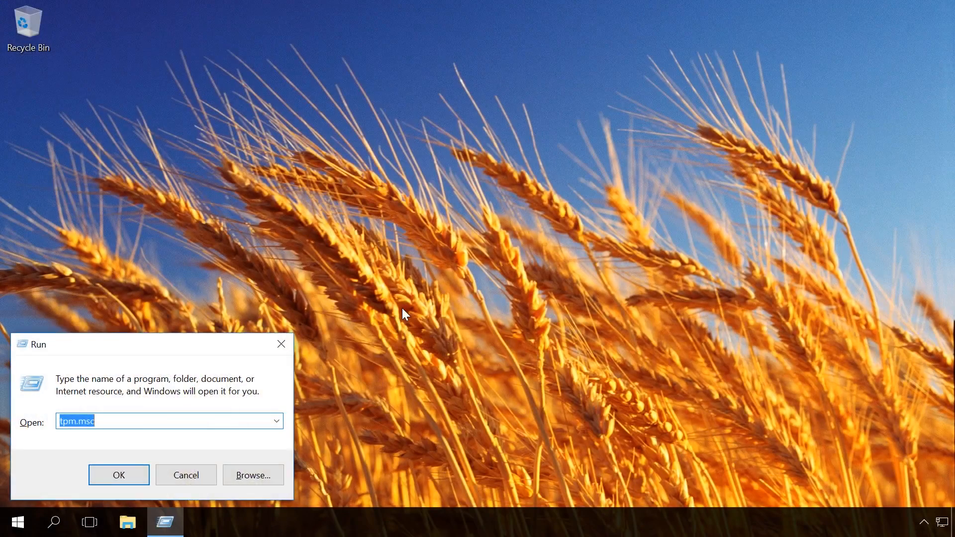
left_click(116, 475)
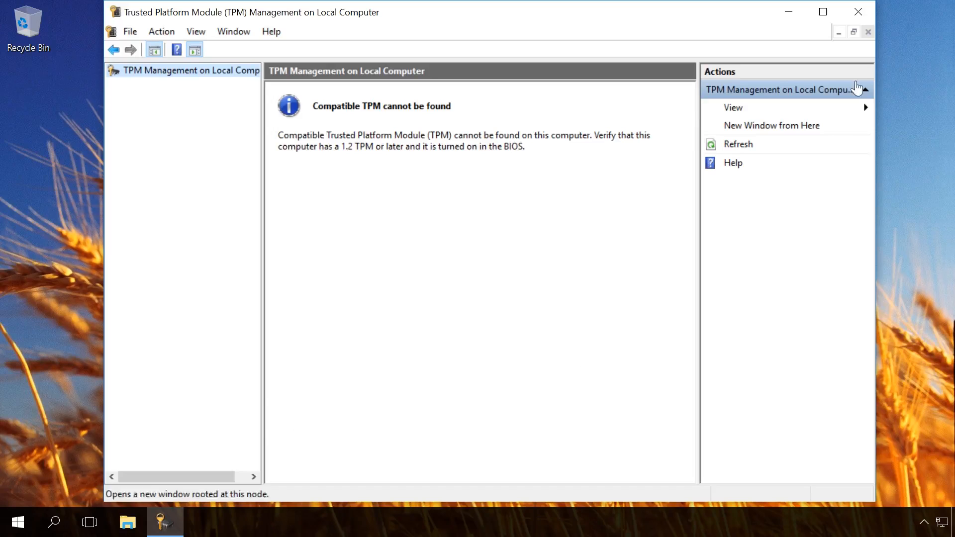
left_click(860, 6)
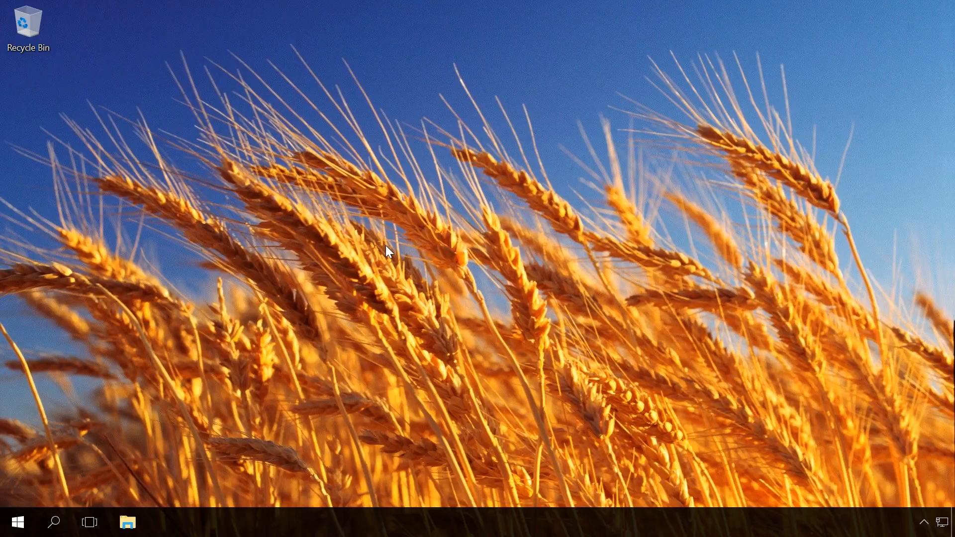
Open the Local Group Policy Editor by running gpedit.msc, maximize its window and widen the policy tree.
key("super+r")
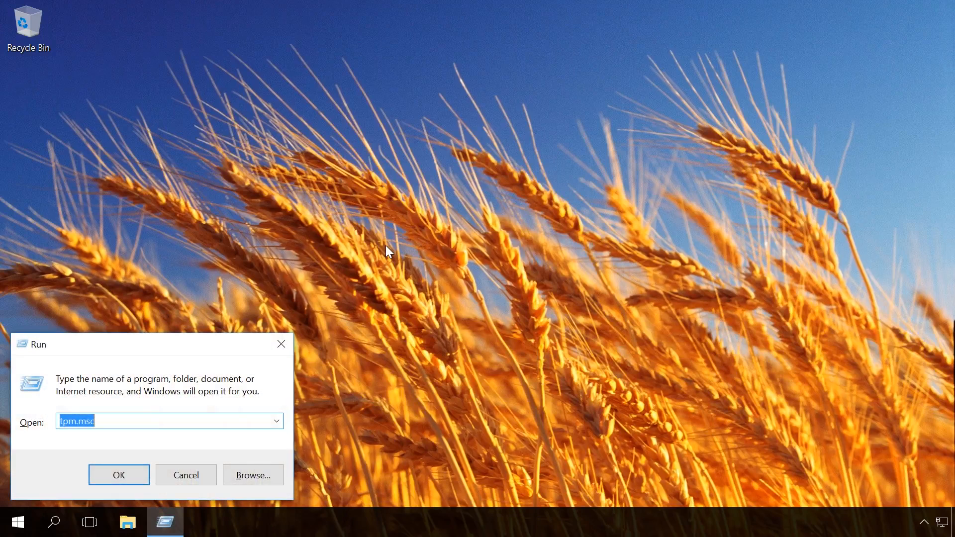
type("gpedit.msc")
key("Return")
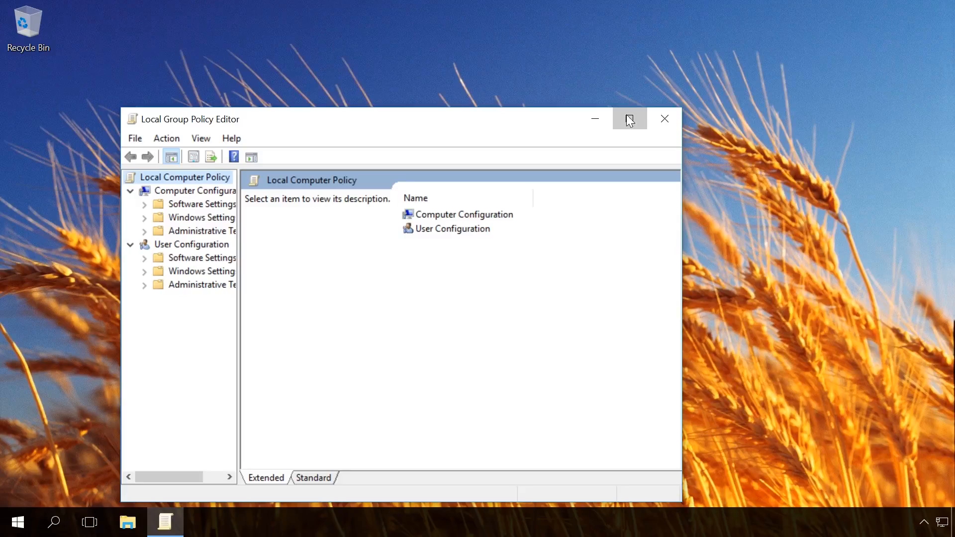
left_click(629, 120)
left_click_drag(119, 140, 205, 143)
Open Computer Configuration > Administrative Templates > Windows Components > BitLocker Drive Encryption > Operating System Drives.
left_click(103, 79)
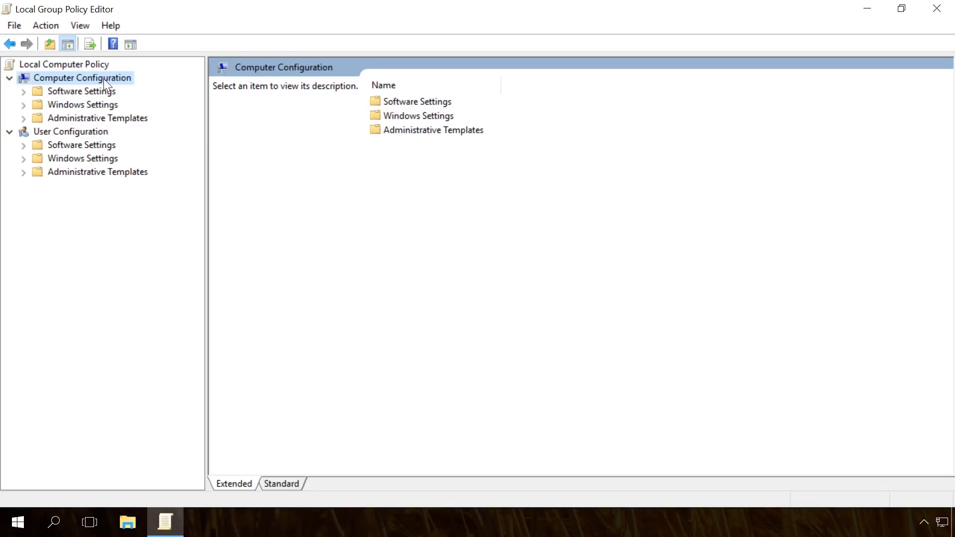
left_click(38, 118)
left_click(23, 118)
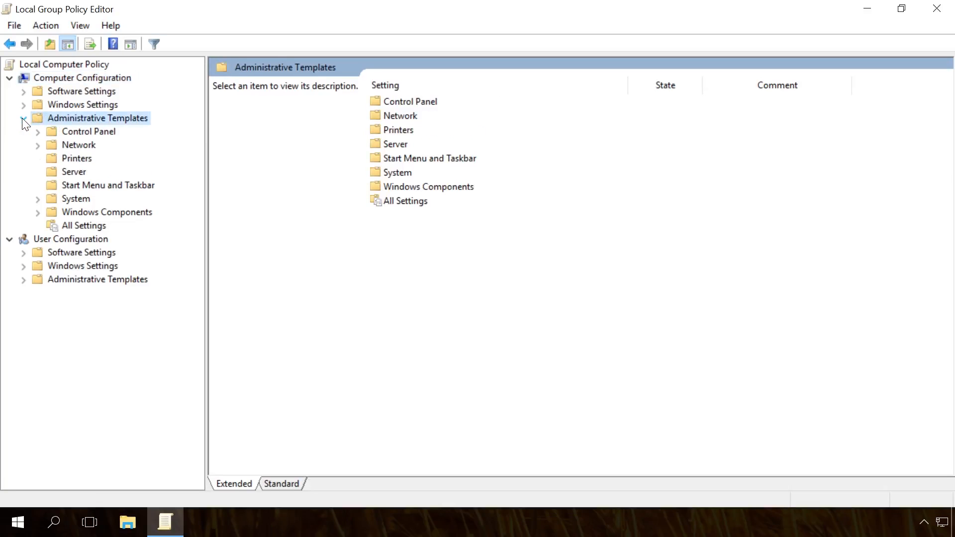
left_click(90, 212)
left_click(38, 211)
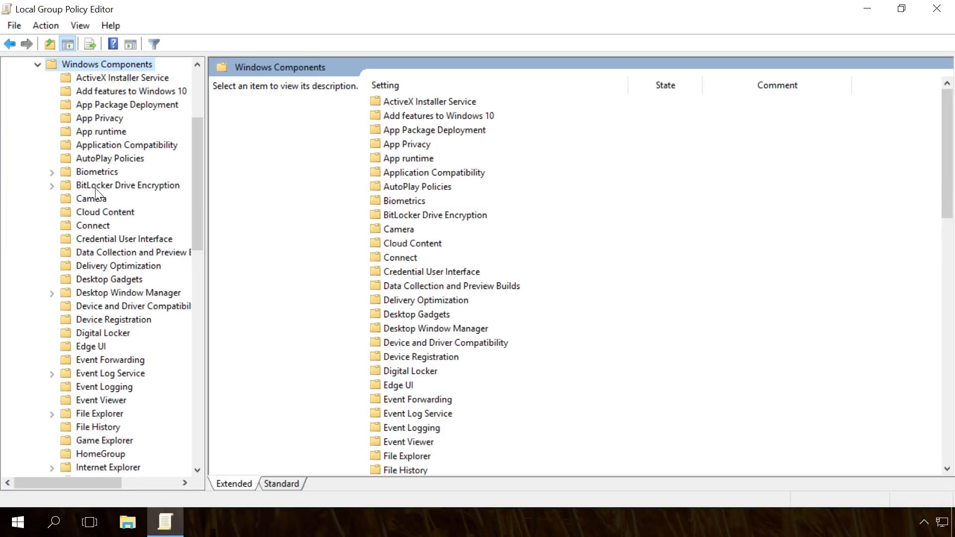
left_click(76, 188)
left_click(52, 187)
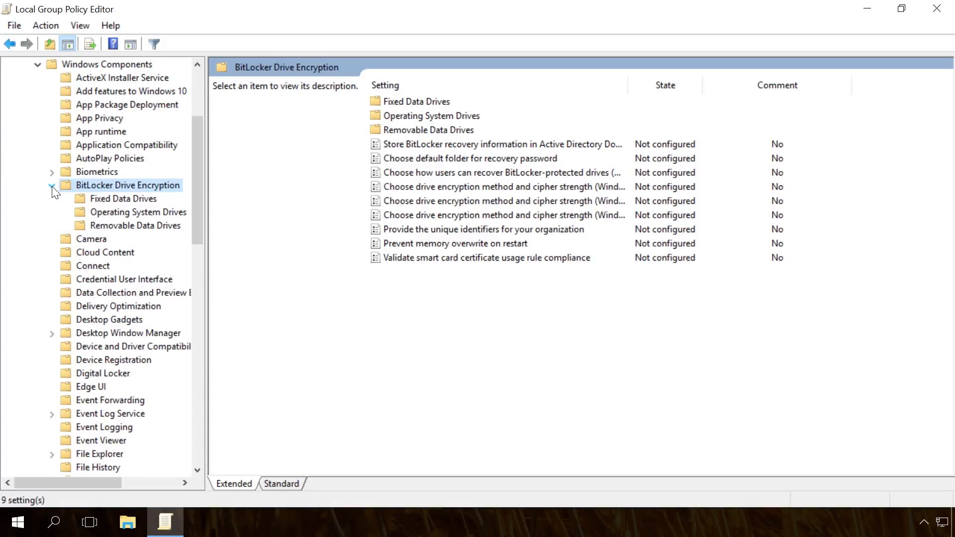
left_click(134, 214)
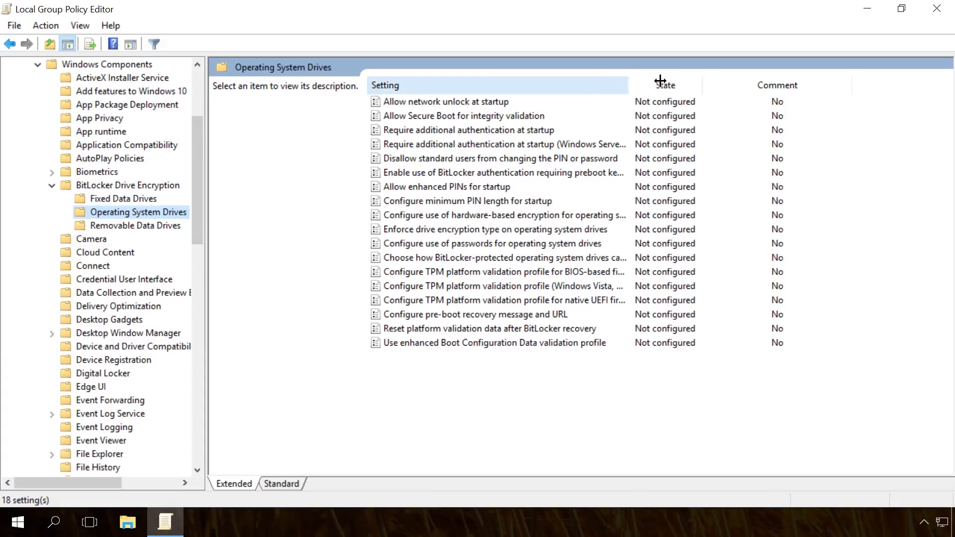
Enable the "Require additional authentication at startup" policy with BitLocker allowed without a compatible TPM, apply it and close the policy editor.
left_click_drag(660, 81, 750, 84)
left_click(490, 130)
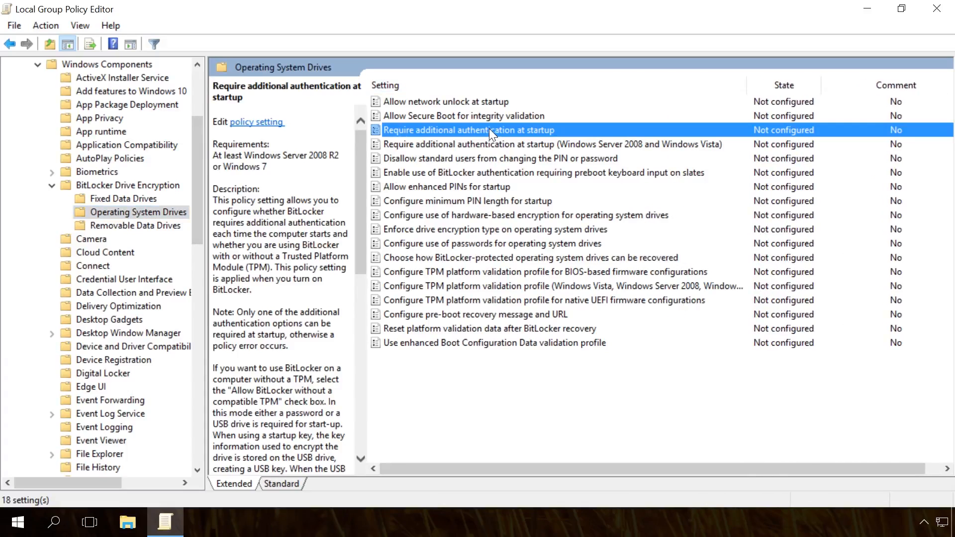
double_click(489, 128)
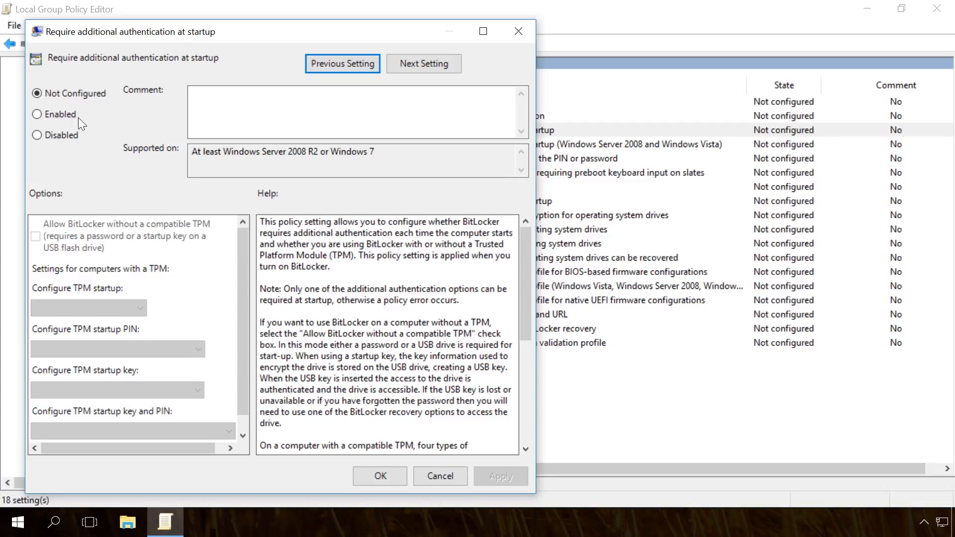
left_click(59, 115)
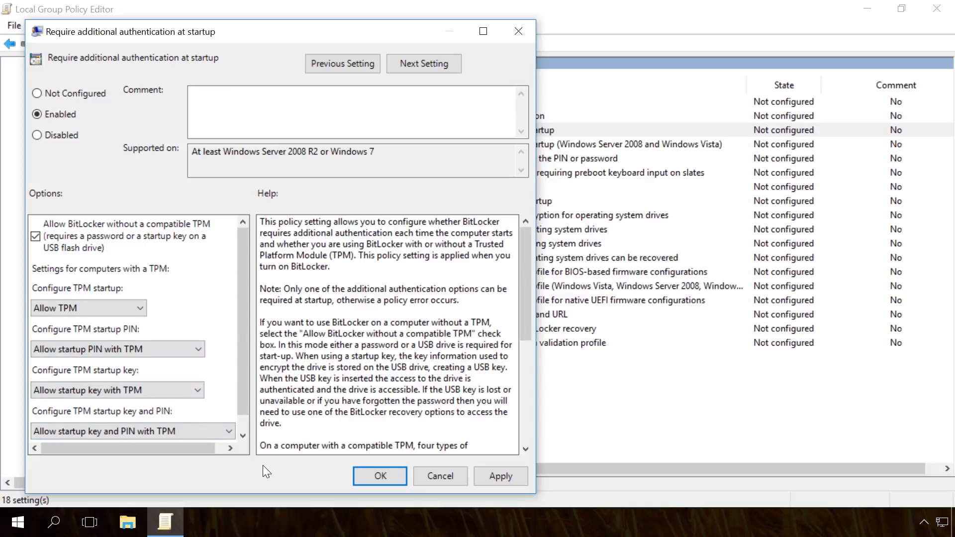
left_click(494, 476)
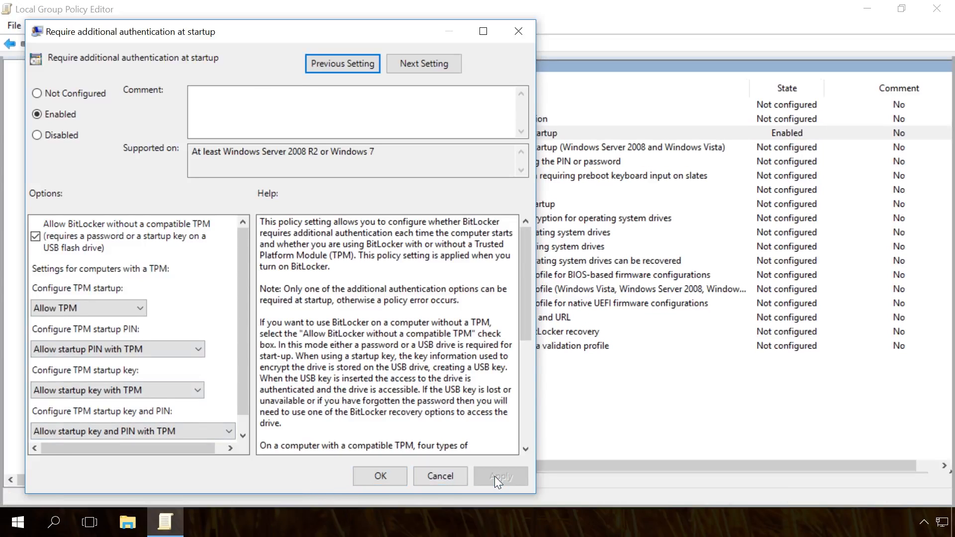
left_click(378, 476)
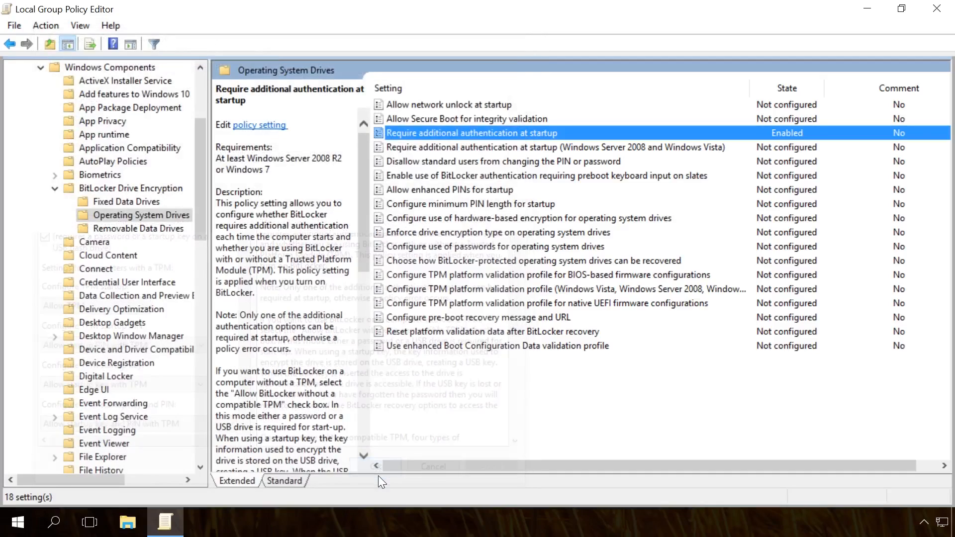
left_click(948, 8)
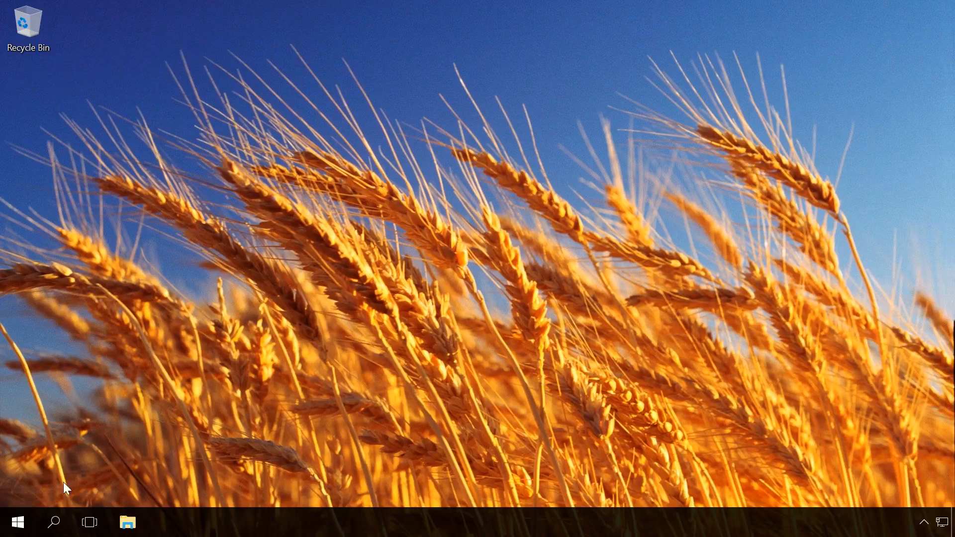
Search Windows for "con" and open the BitLocker Drive Encryption page in Control Panel.
left_click(57, 526)
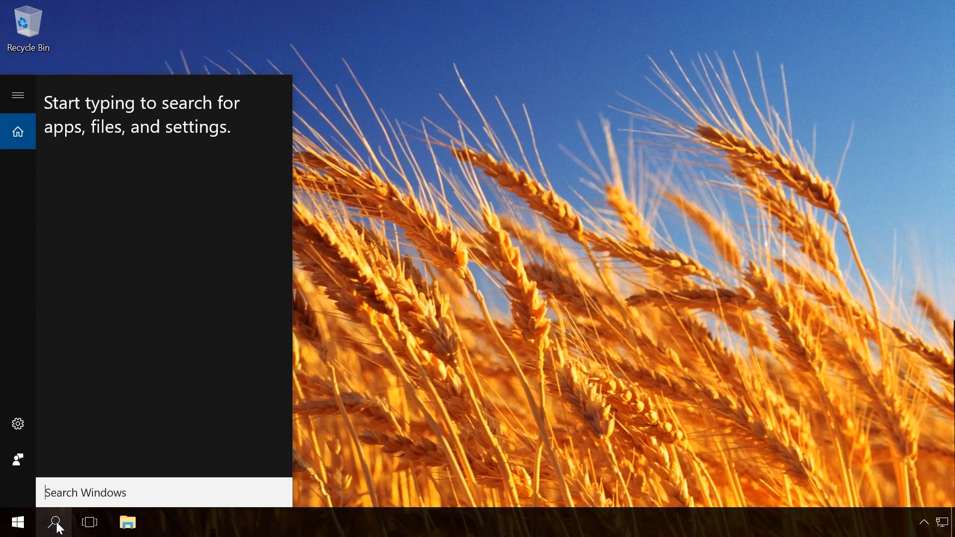
type("con")
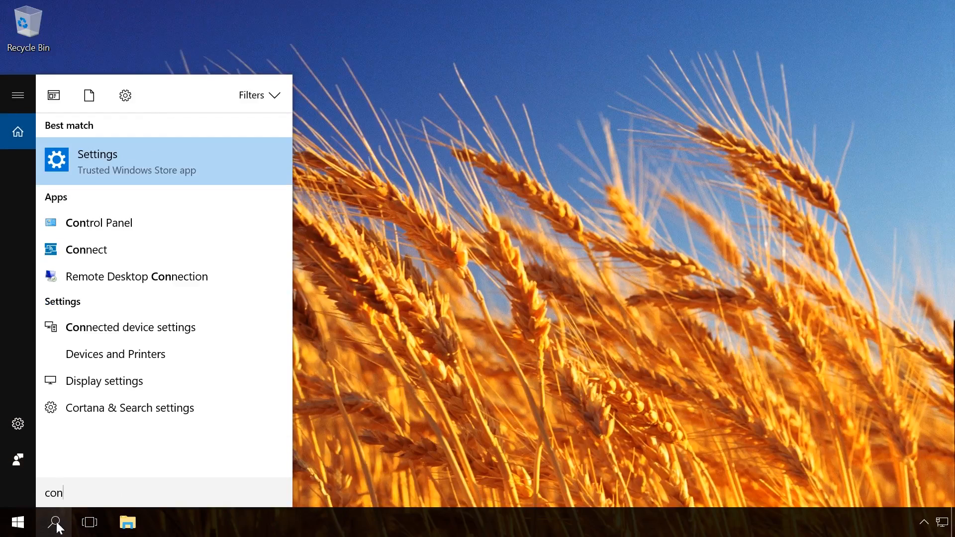
left_click(115, 219)
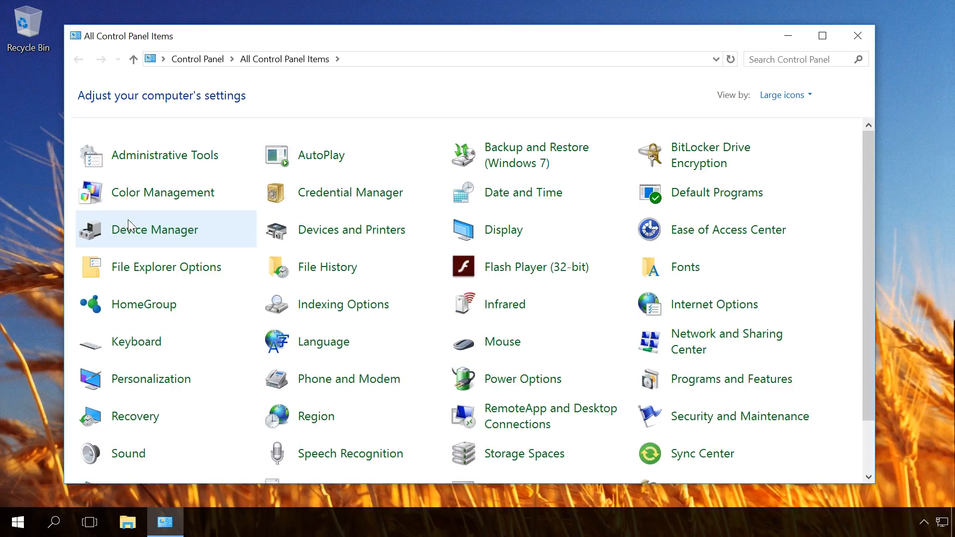
left_click(690, 159)
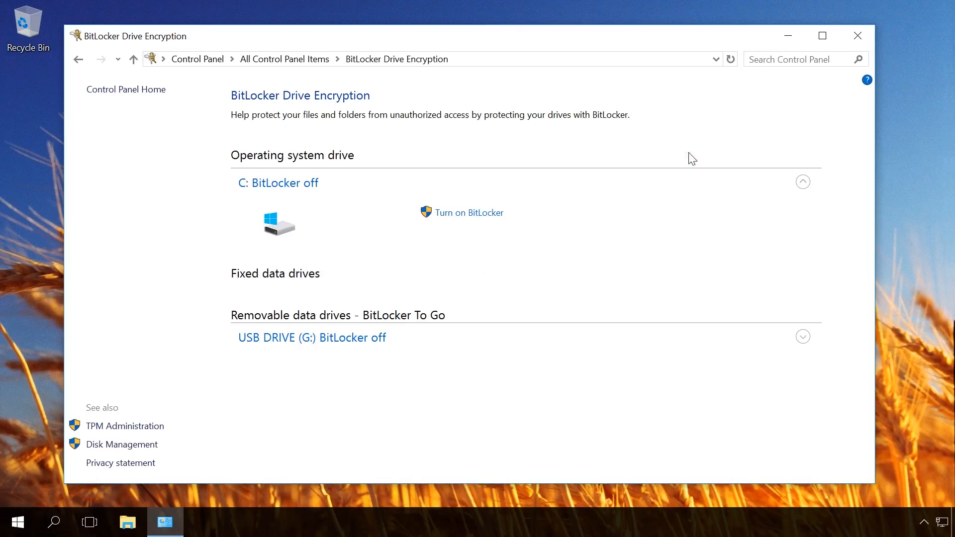
Turn on BitLocker for drive C: with password unlock at startup, entering and re-entering the drive password.
left_click(476, 215)
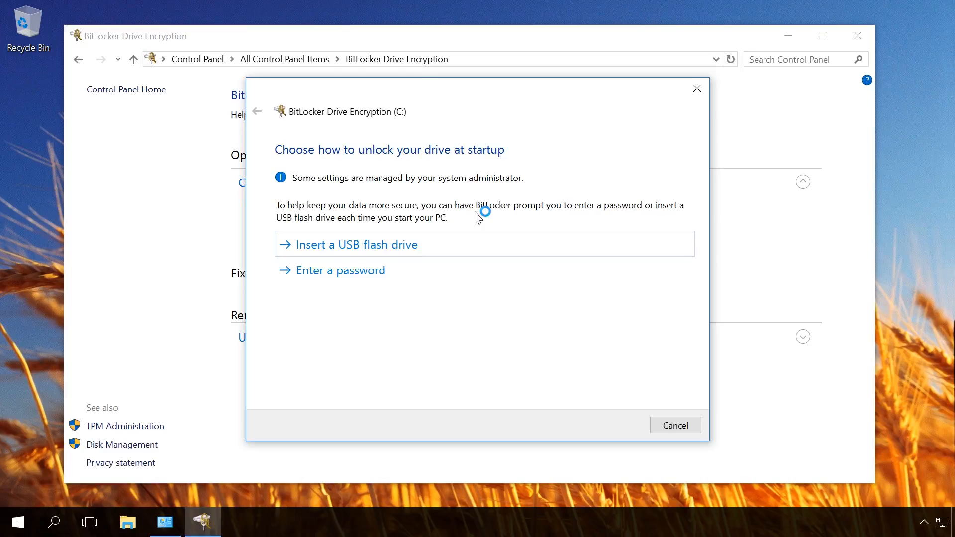
left_click(340, 273)
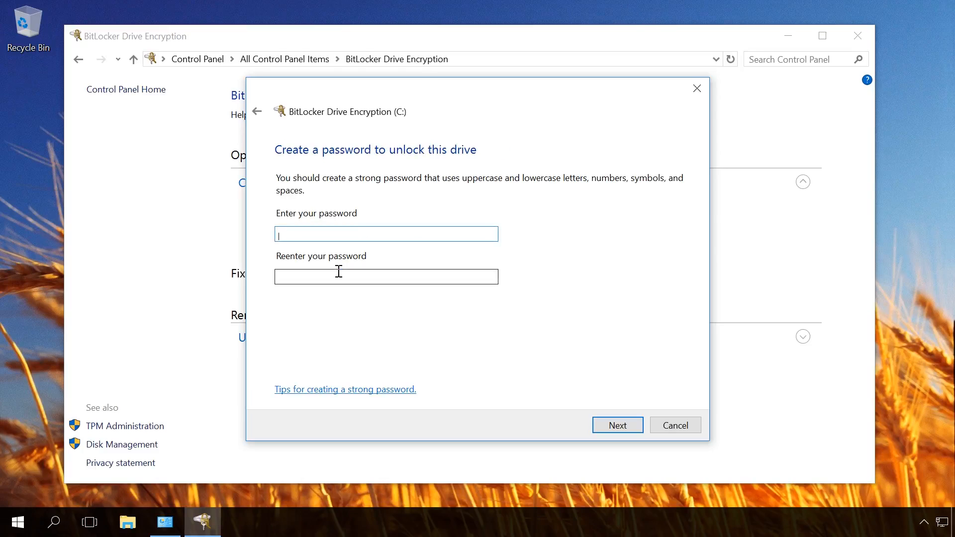
type("••••••••••••")
left_click(341, 276)
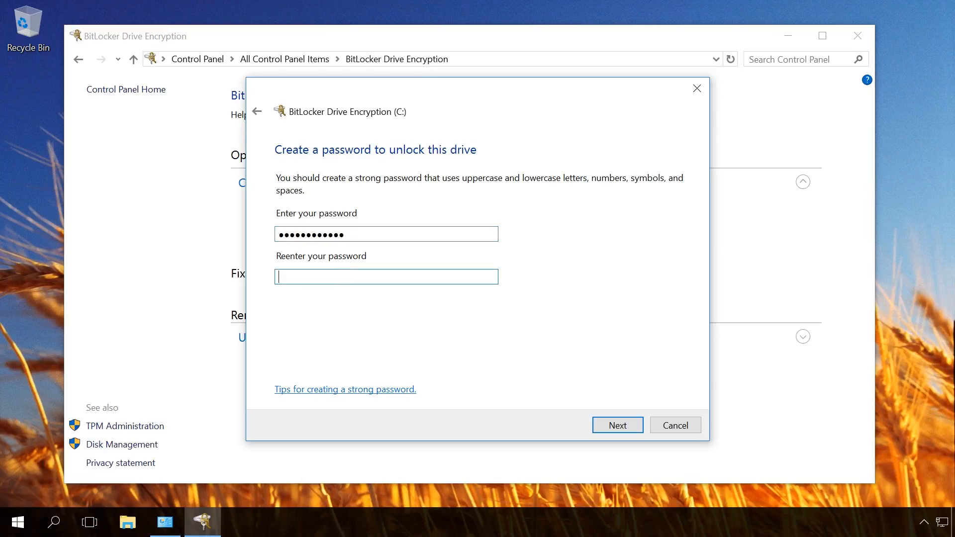
type("••••••••••••")
left_click(618, 426)
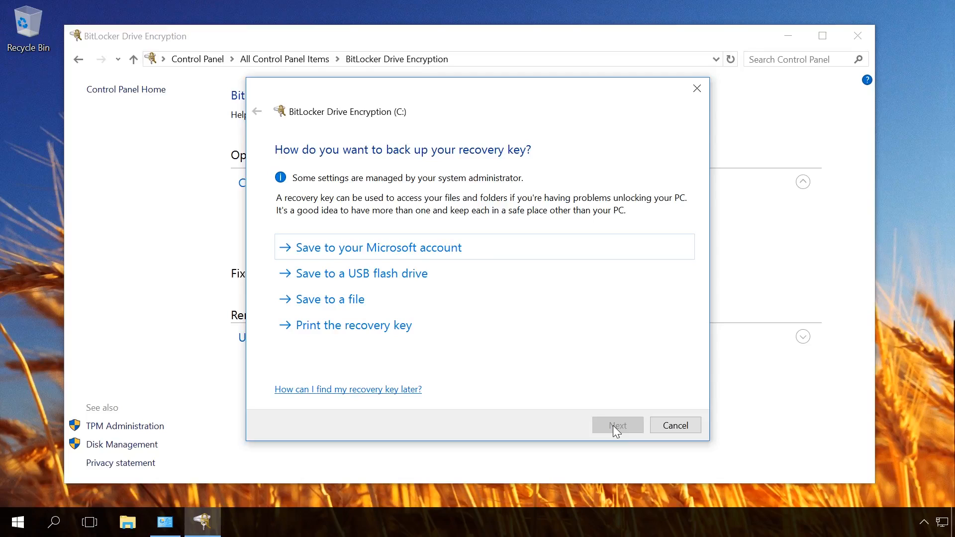
Back up the BitLocker recovery key by saving it as a text file on USB DRIVE (G:).
left_click(342, 305)
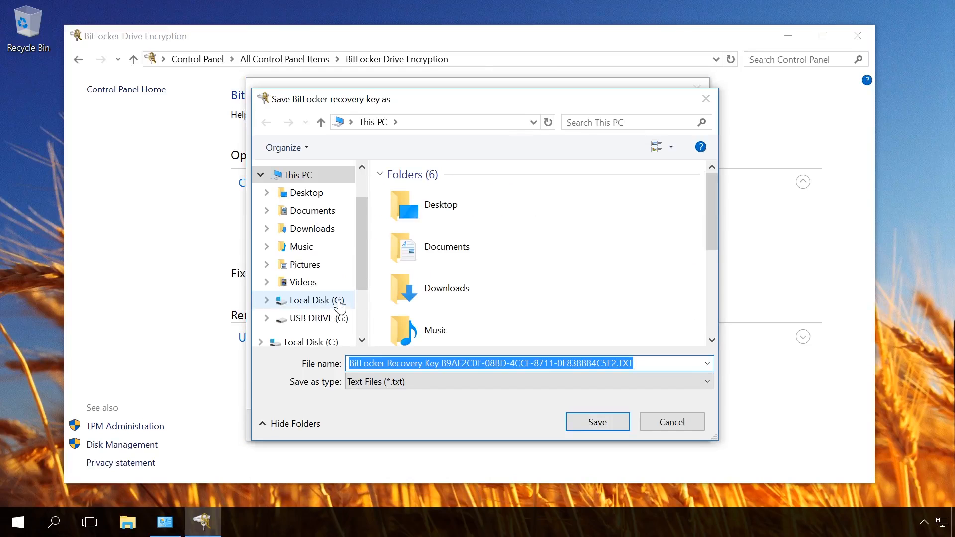
left_click_drag(363, 267, 359, 284)
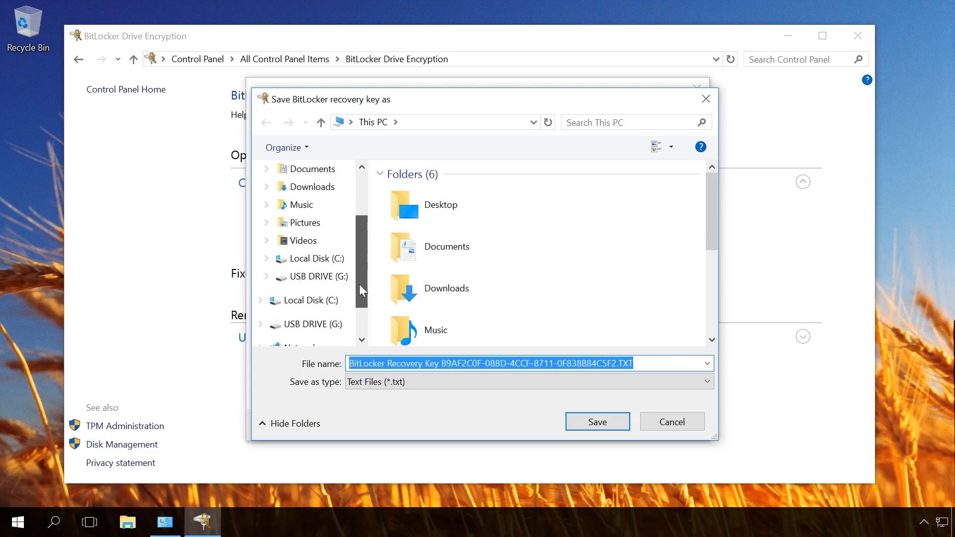
left_click(329, 280)
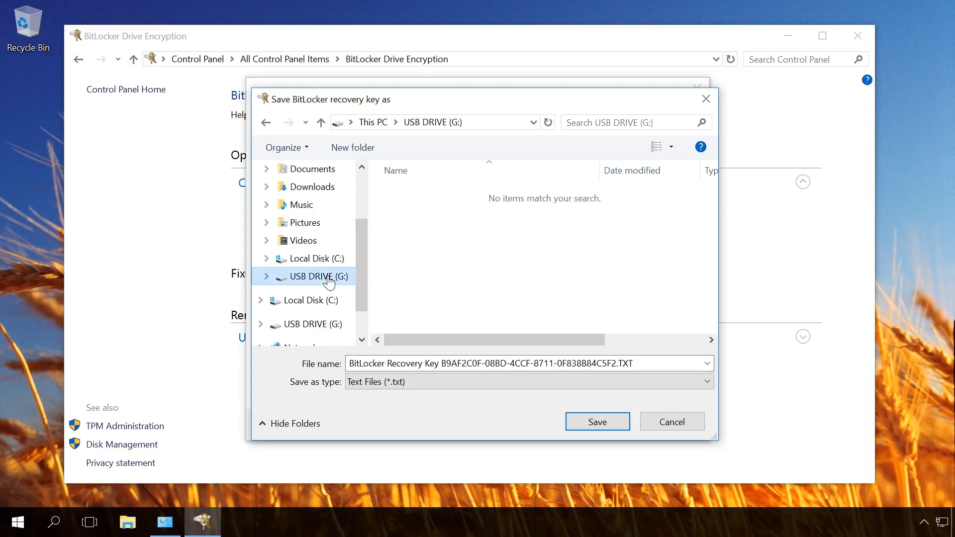
left_click(587, 421)
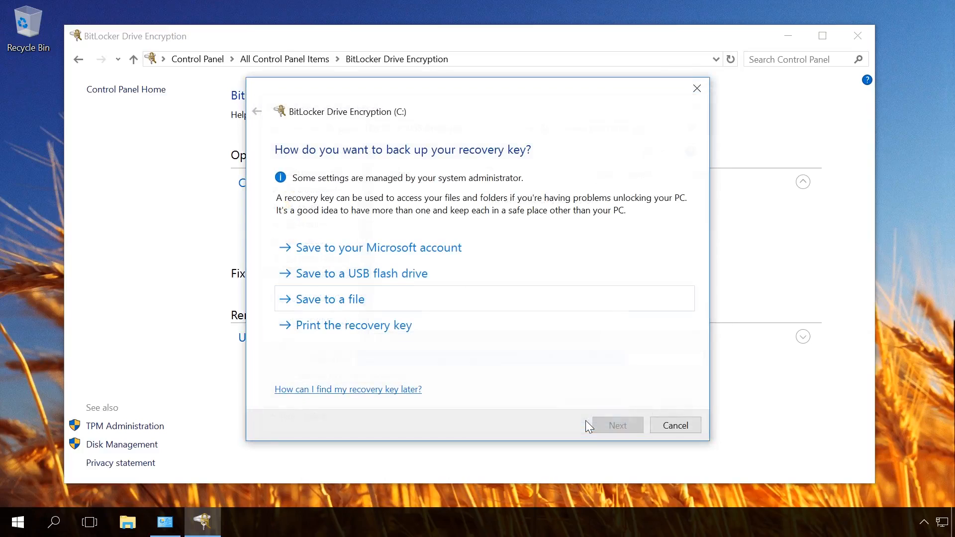
Switch to File Explorer, check USB DRIVE (G:) for the saved recovery key file and close the window.
left_click(131, 519)
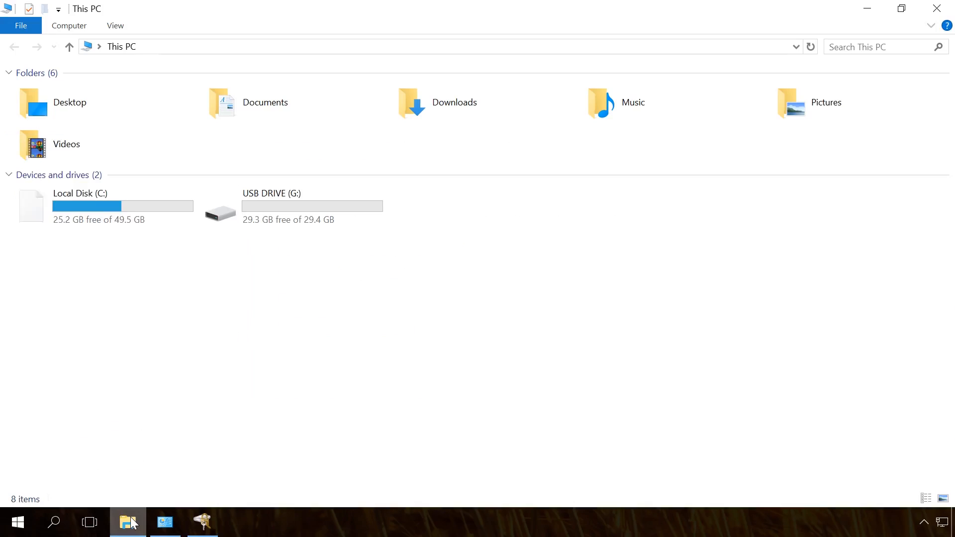
double_click(272, 218)
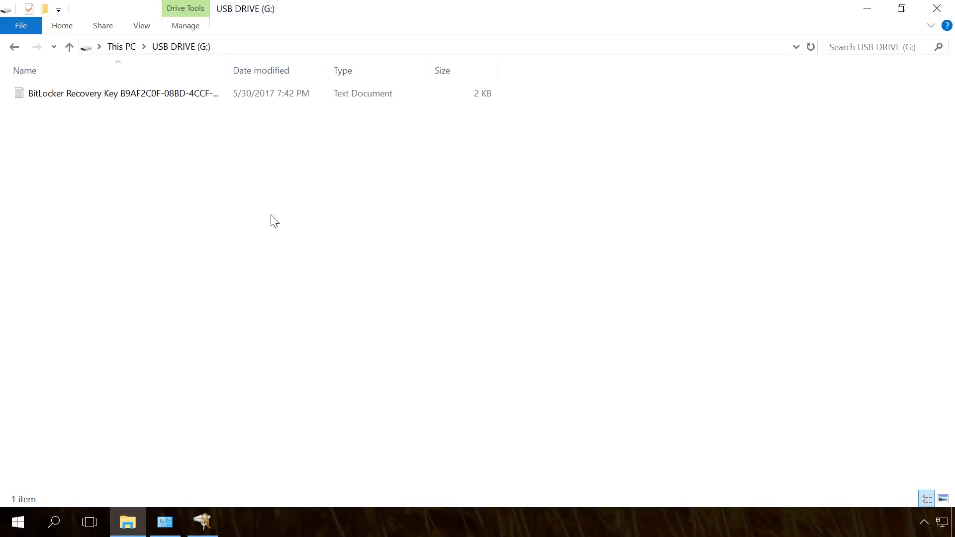
left_click(188, 95)
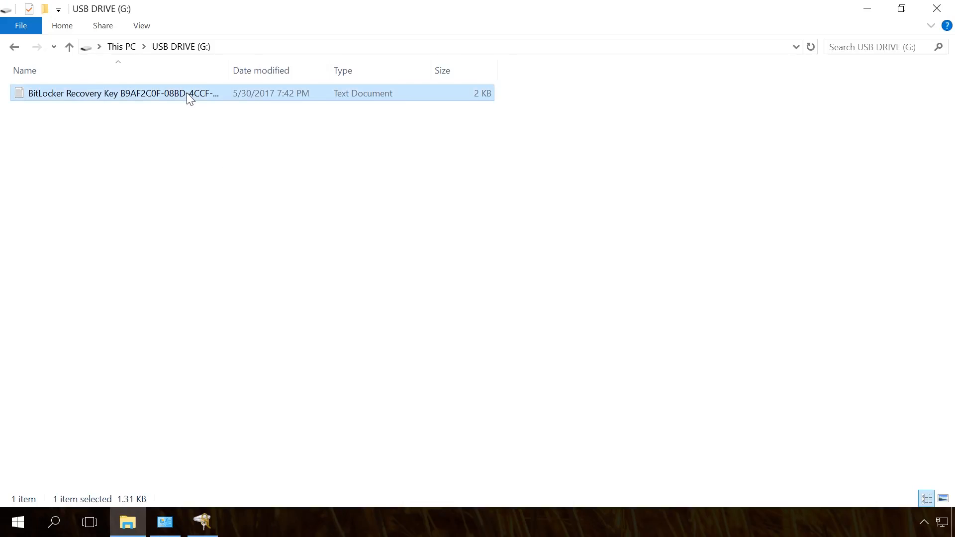
left_click(207, 133)
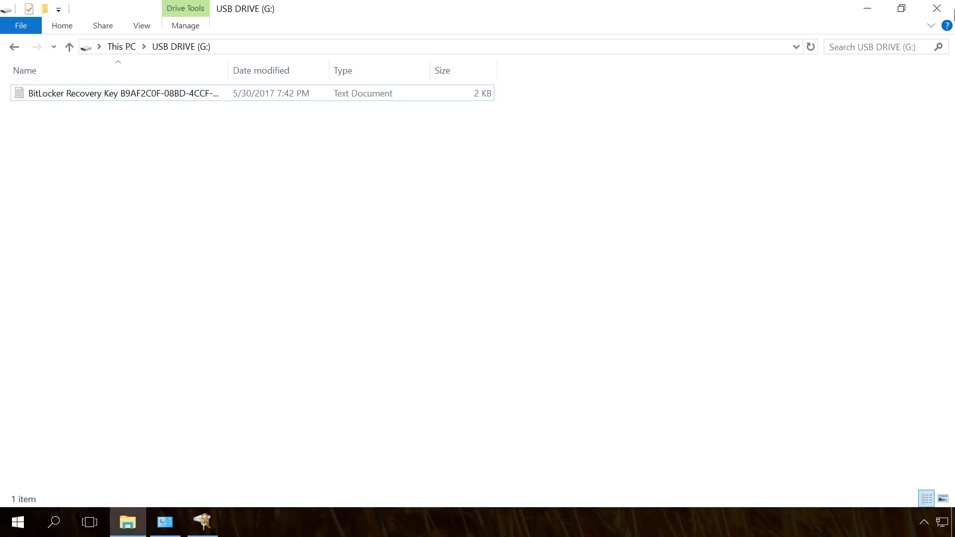
left_click(937, 8)
Choose to encrypt the entire drive C: in the new encryption mode and continue with the BitLocker system check enabled.
left_click(623, 426)
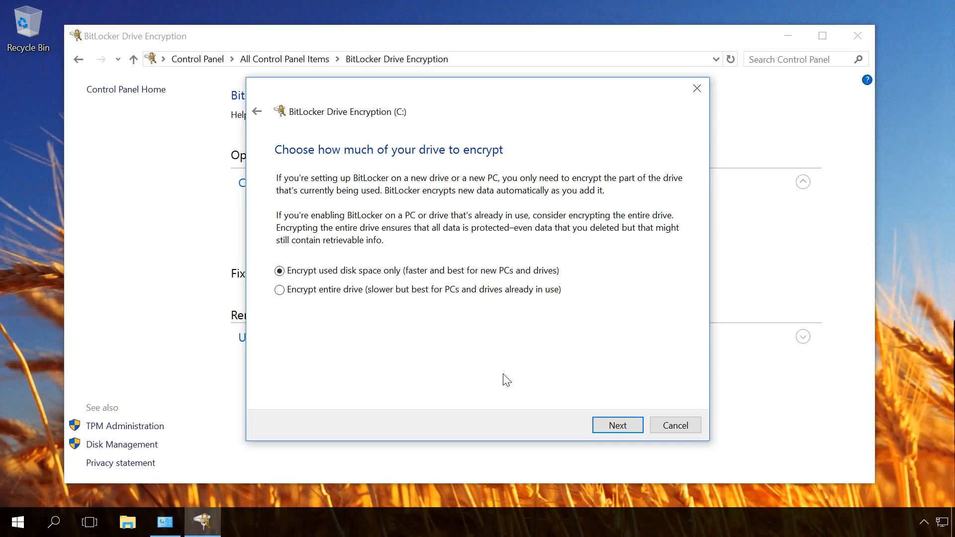
left_click(437, 291)
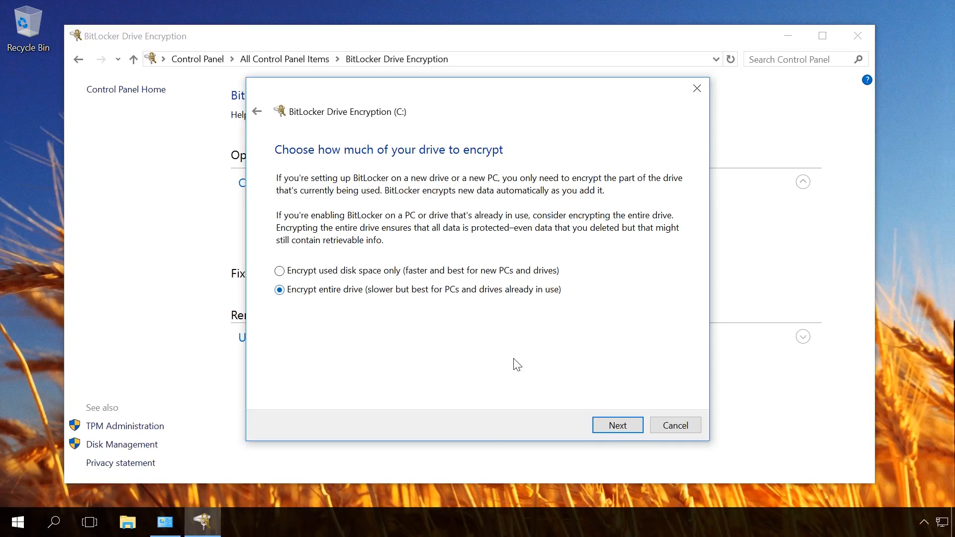
left_click(617, 427)
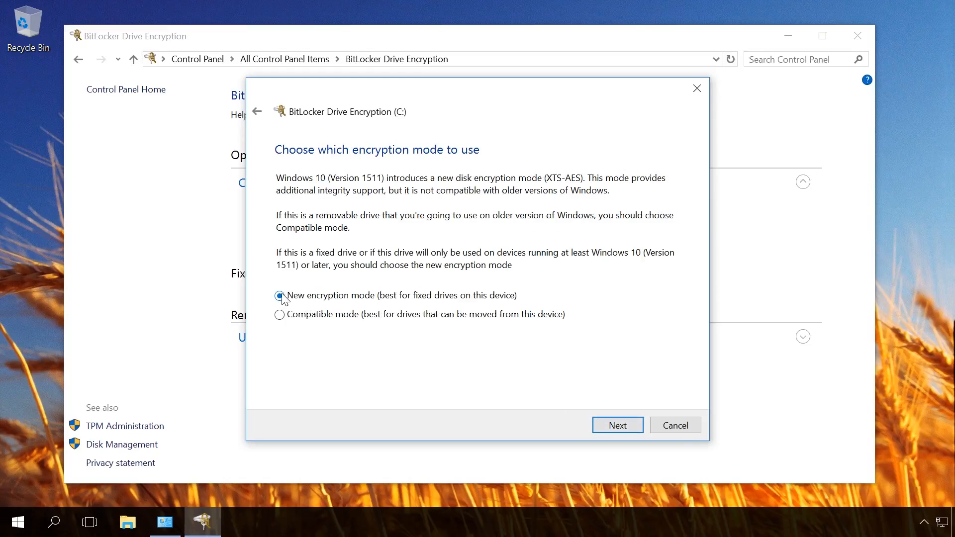
left_click(618, 426)
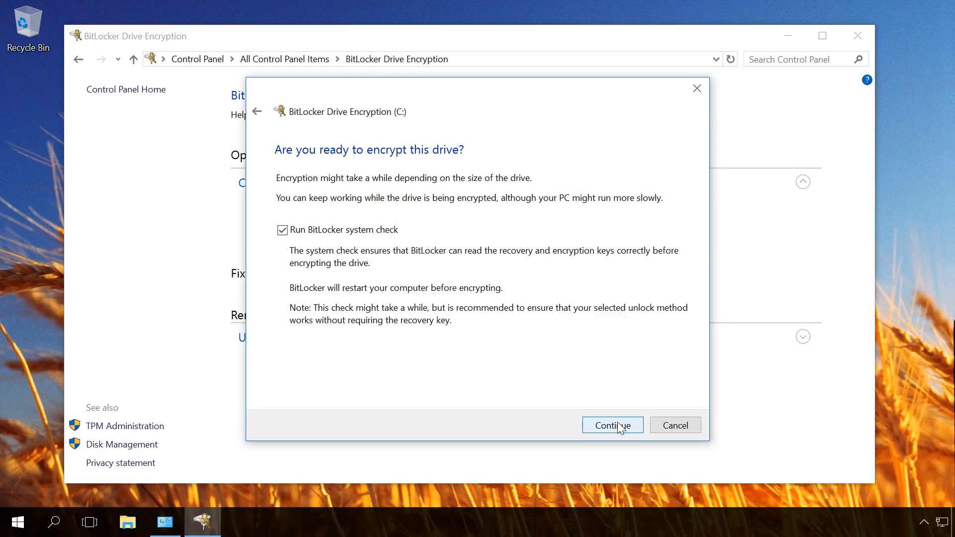
left_click(618, 425)
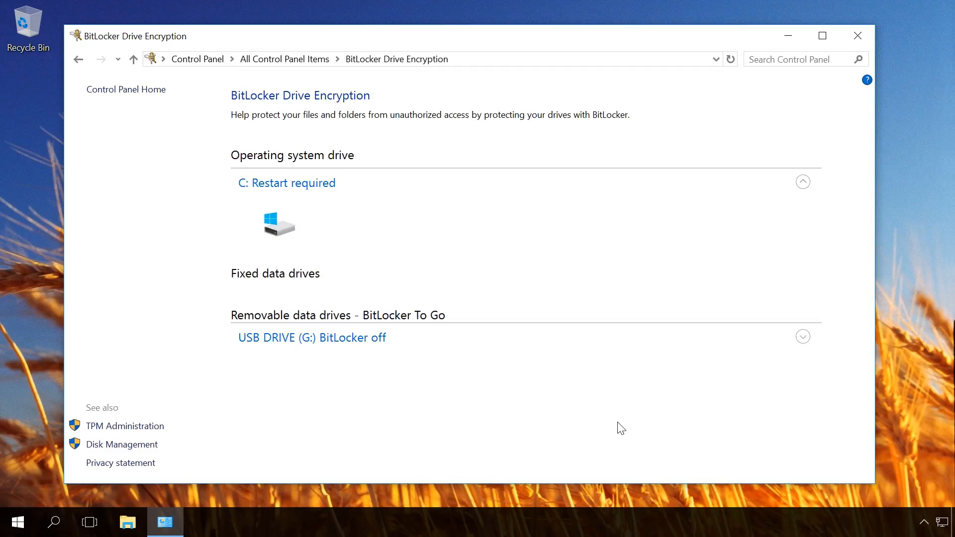
Restart the computer from the BitLocker restart notification and unlock the drive at startup with the drive password.
left_click(923, 522)
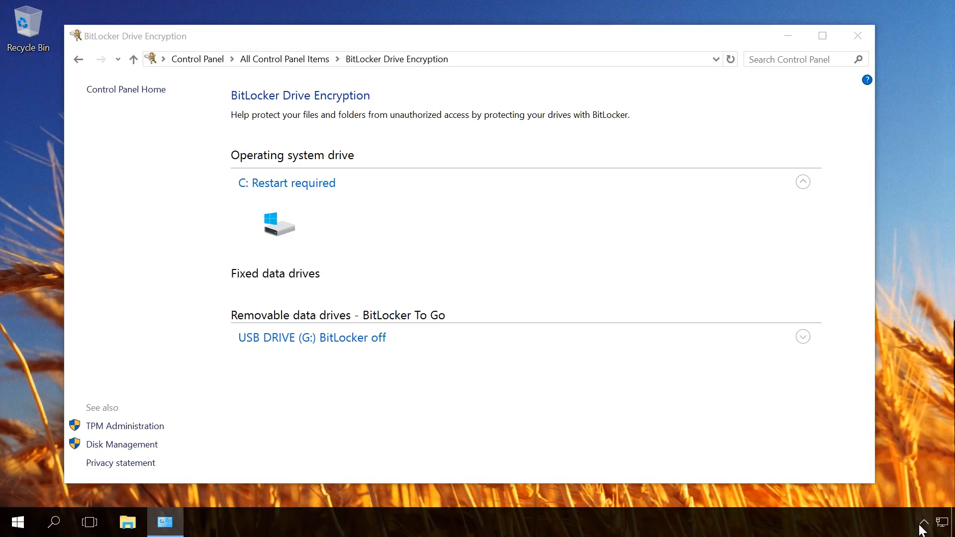
left_click(938, 494)
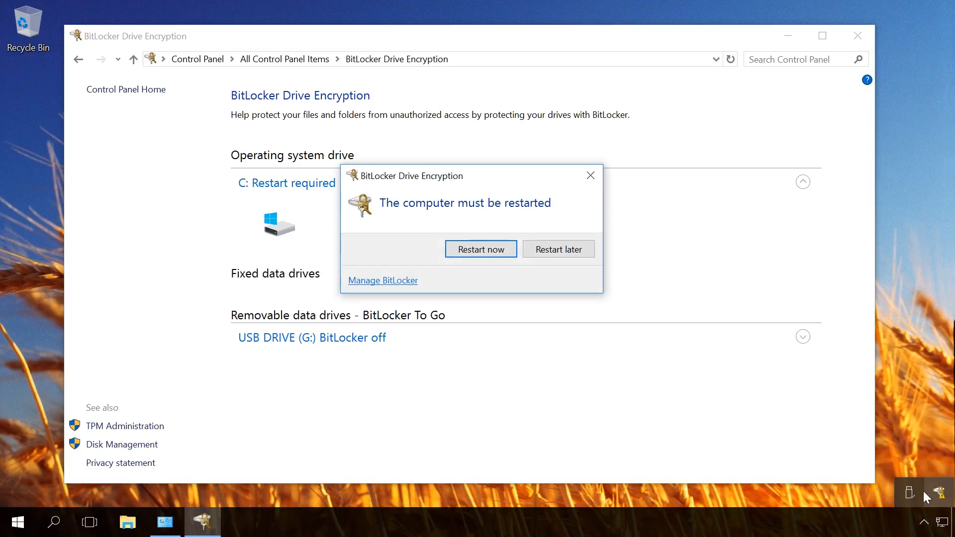
left_click(484, 249)
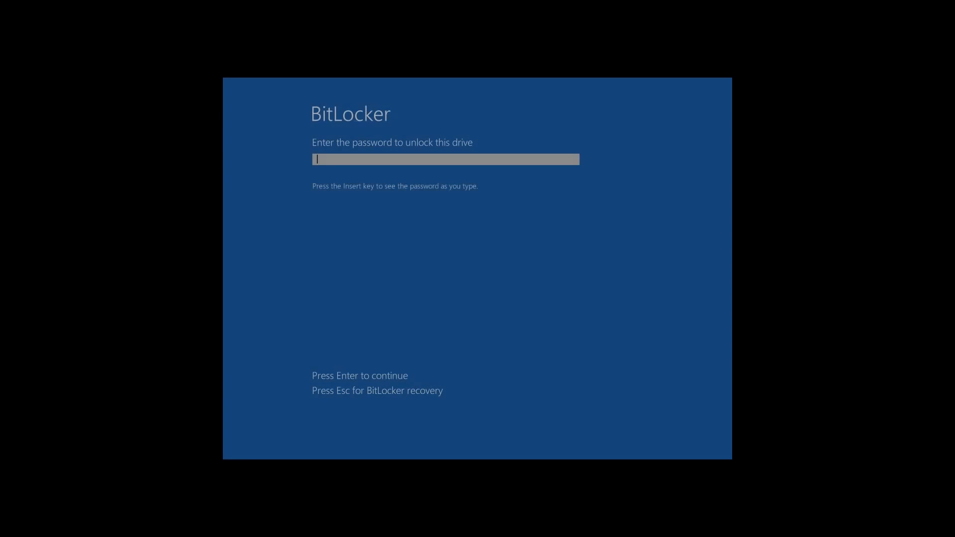
type("*******")
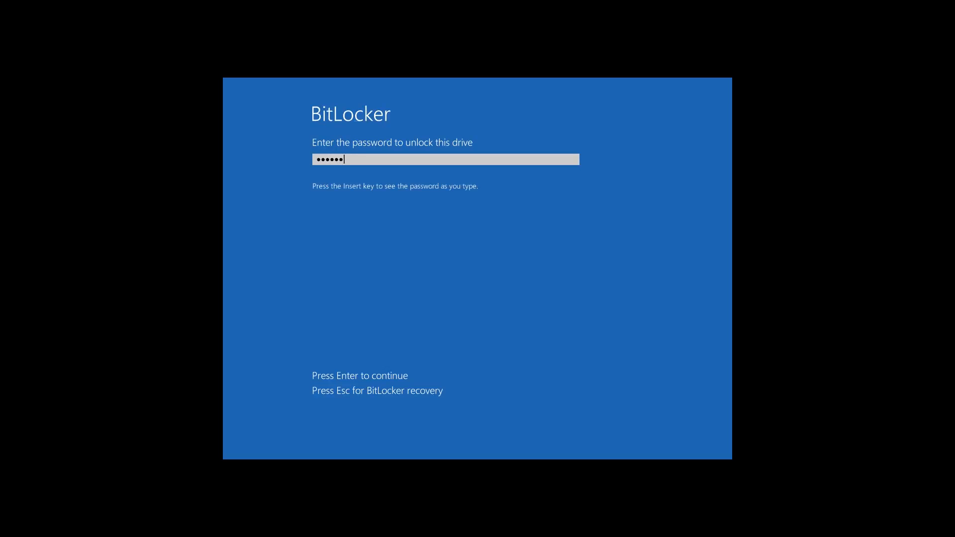
type("****")
key("Return")
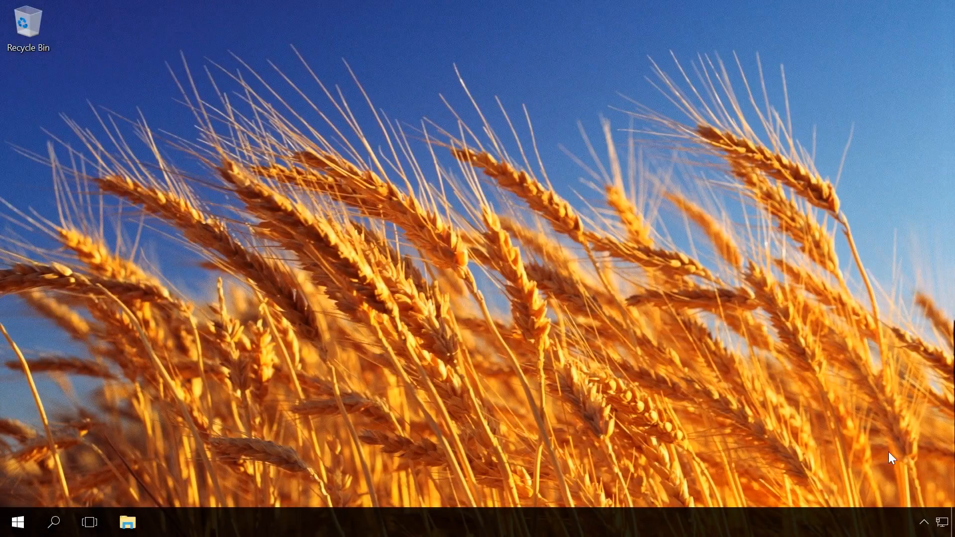
Check the encryption status of drive C: through the BitLocker notification icon and close the status window.
left_click(924, 520)
left_click(937, 493)
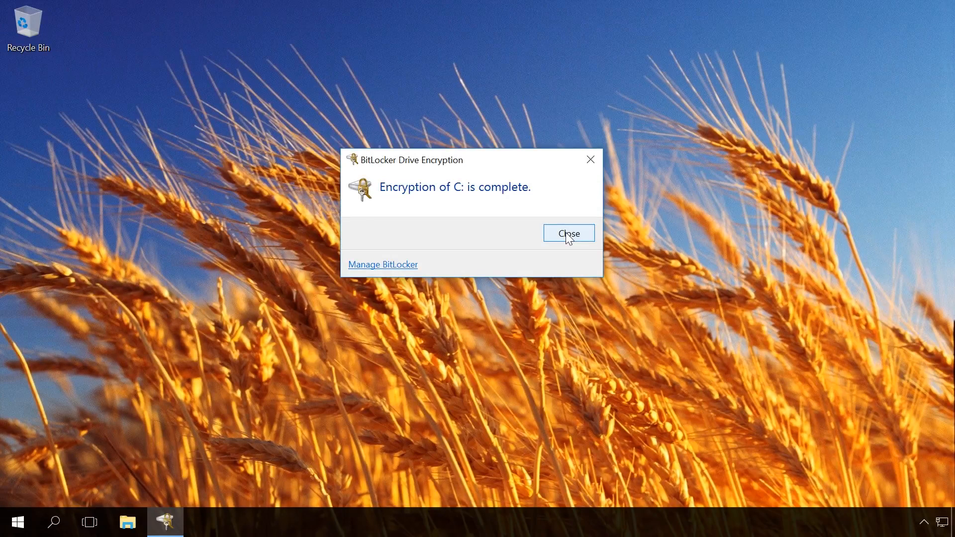
left_click(570, 235)
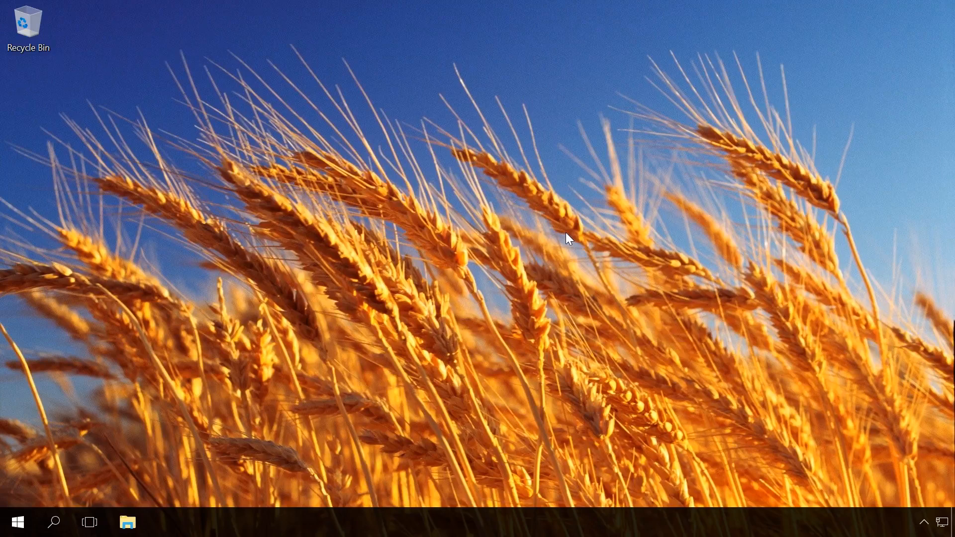
Open Manage BitLocker for Local Disk (C:) from File Explorer, review its management options and close both windows.
left_click(127, 522)
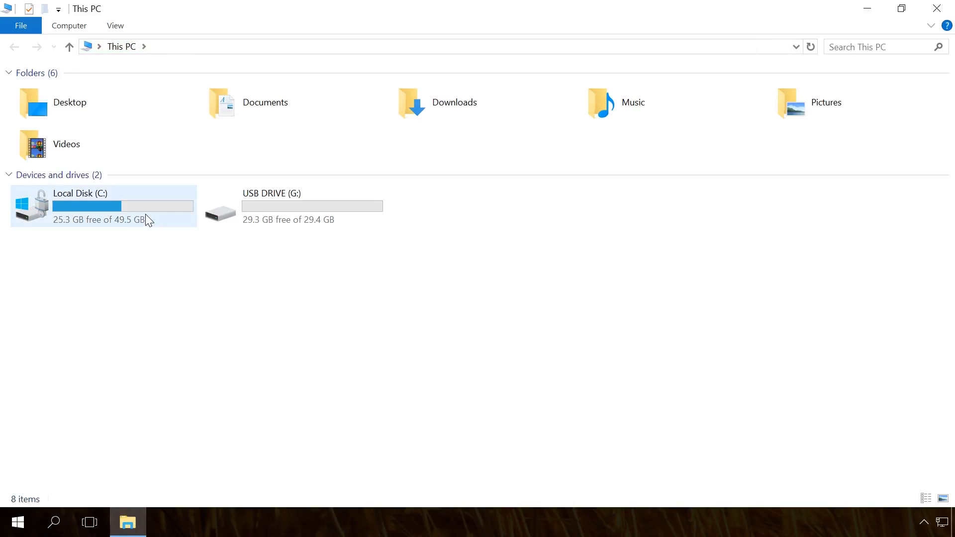
left_click(147, 221)
right_click(145, 214)
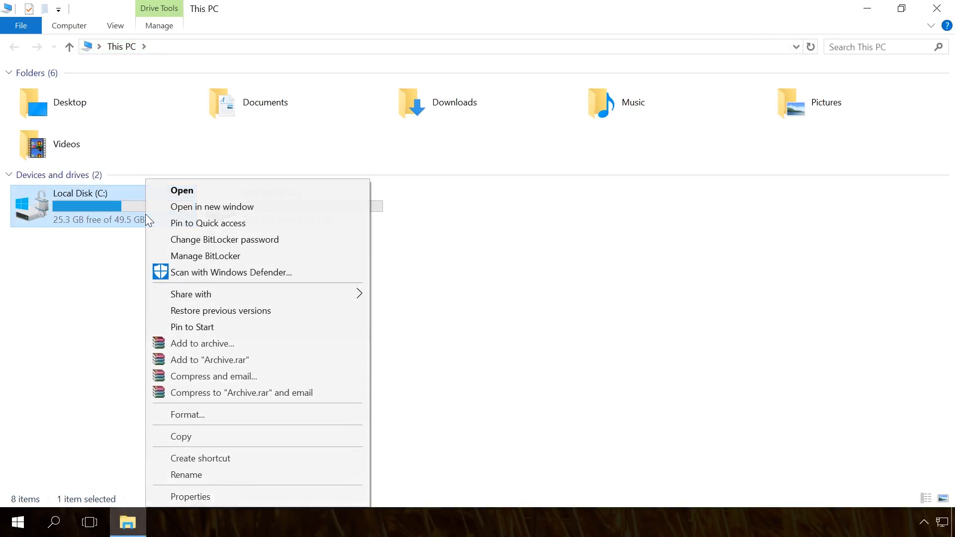
left_click(200, 256)
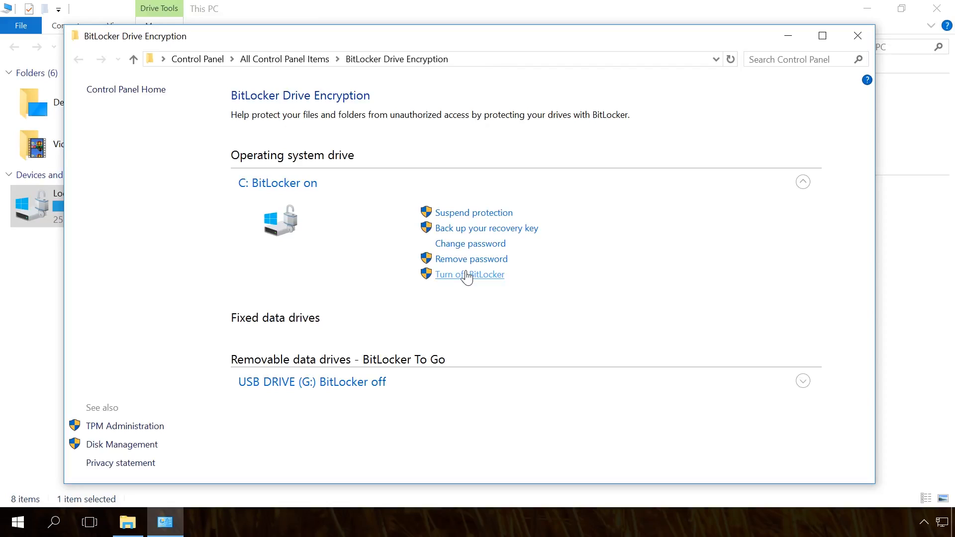
left_click(857, 35)
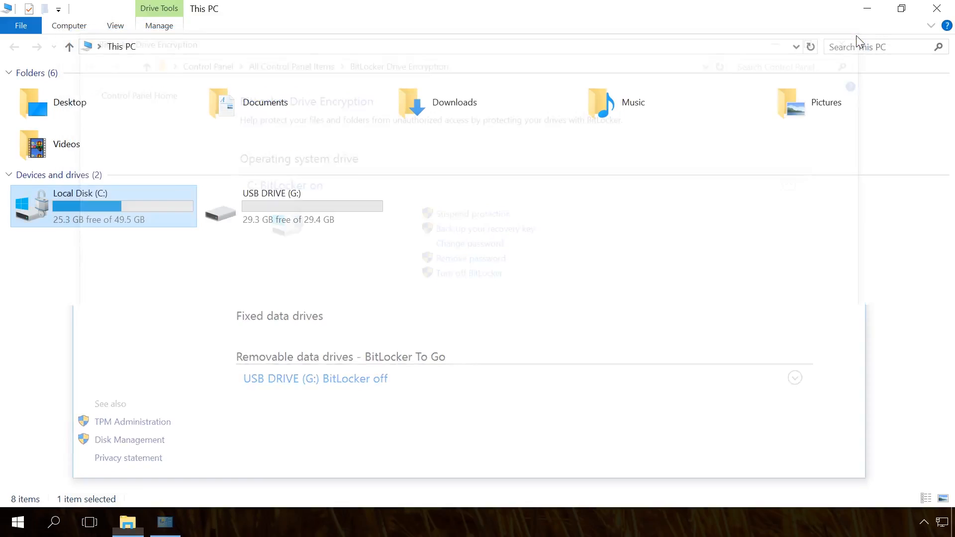
left_click(936, 8)
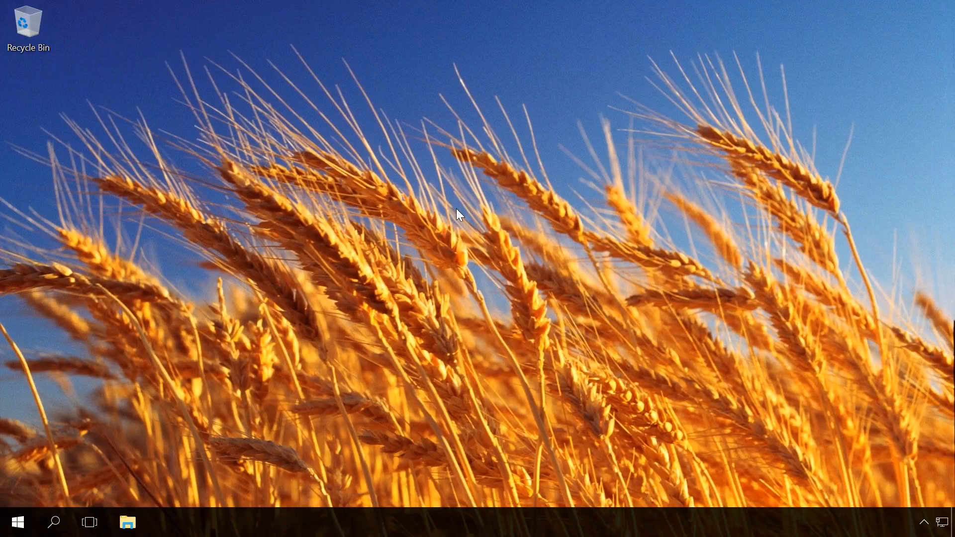